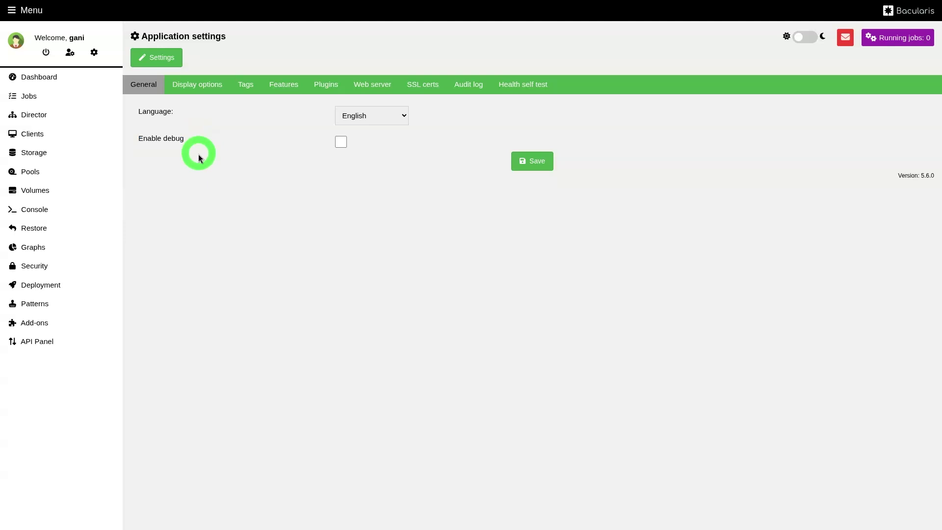
- Enable debug in the general application settings, confirm saving debug files to /protected/Web/Logs/, and save the settings
{"action": "left_click", "coordinate": [340, 142]}
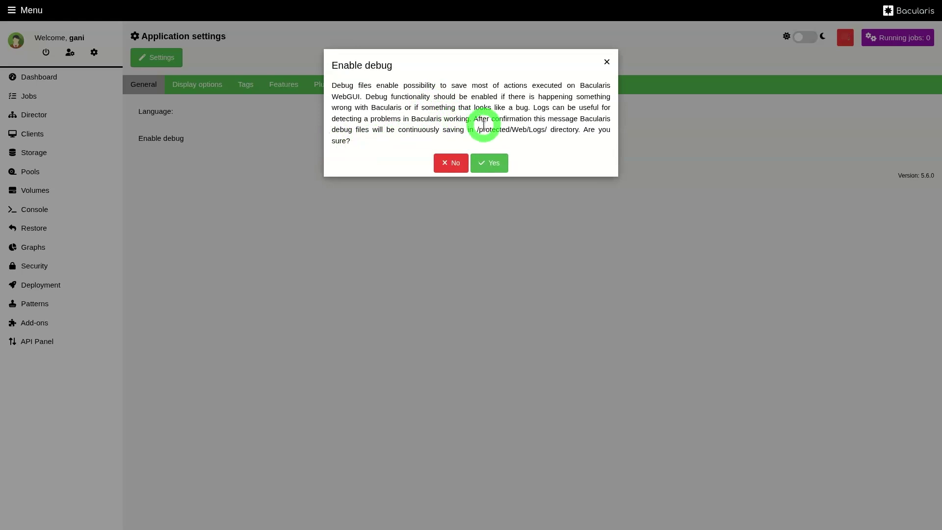
{"action": "left_click_drag", "start_coordinate": [478, 130], "coordinate": [547, 131]}
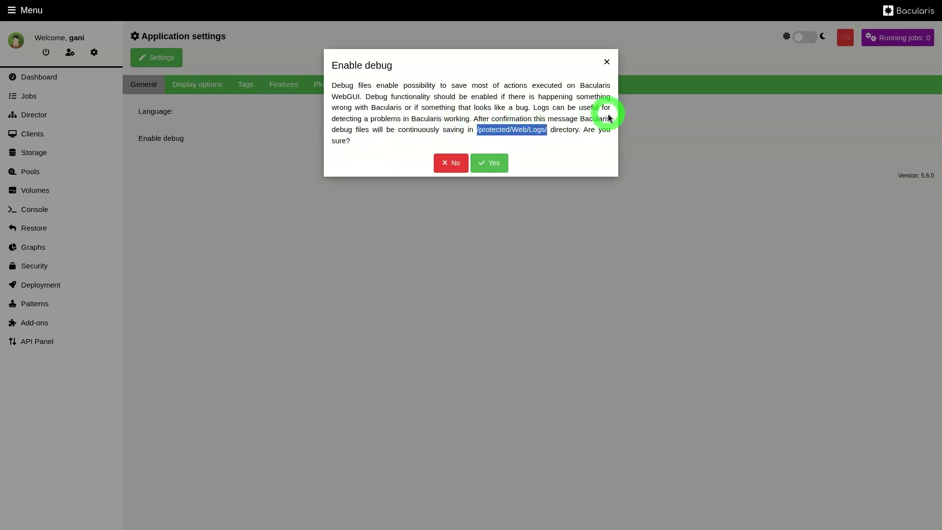
{"action": "left_click", "coordinate": [492, 163]}
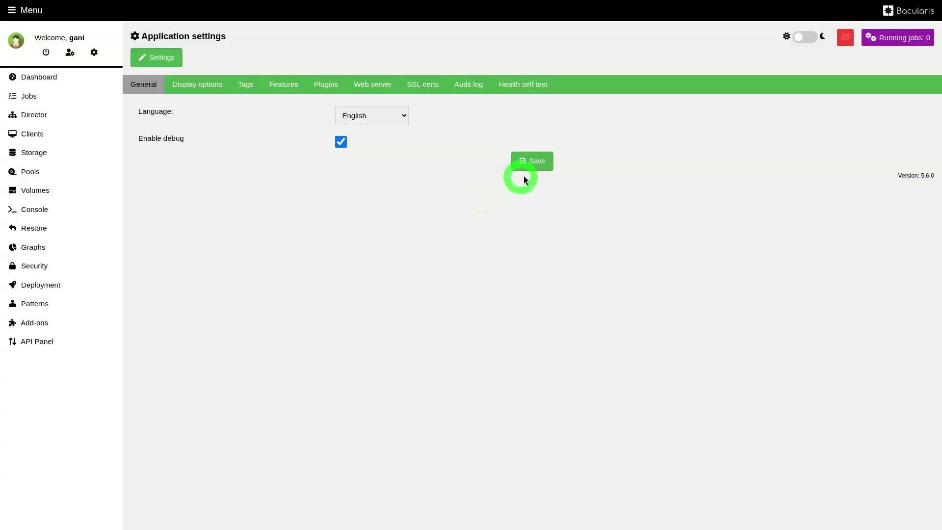
{"action": "left_click", "coordinate": [536, 163]}
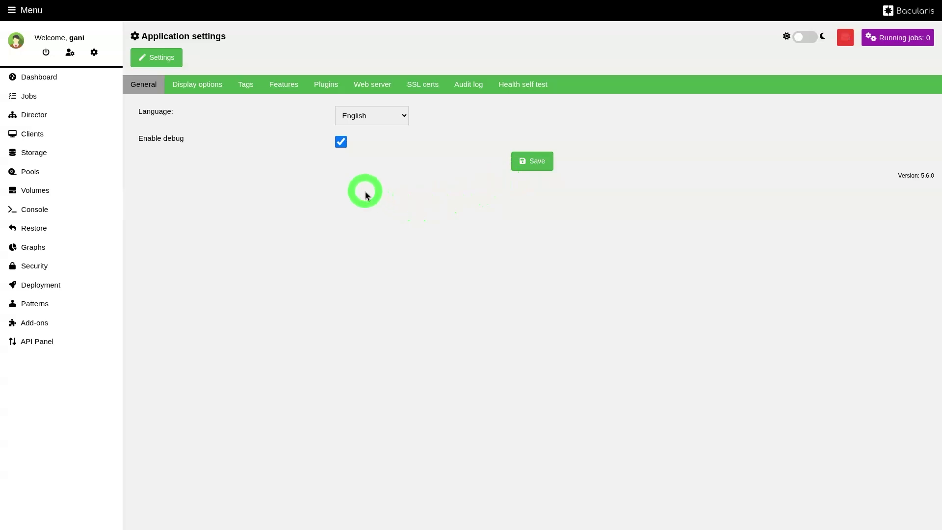
- Switch to the terminal, go to /usr/share/bacularis and start Midnight Commander there
{"action": "key", "text": "alt+Tab"}
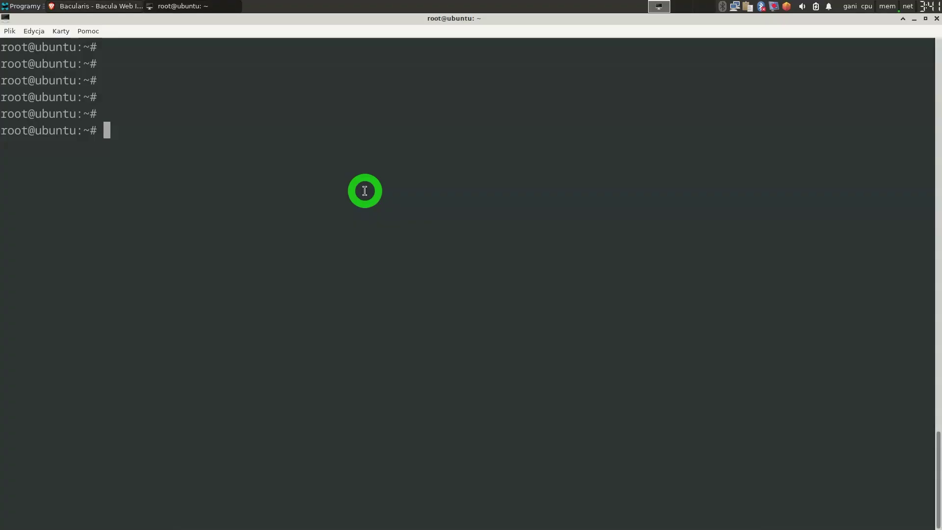
{"action": "type", "text": "cd /usr/share/bacularis"}
{"action": "key", "text": "Return"}
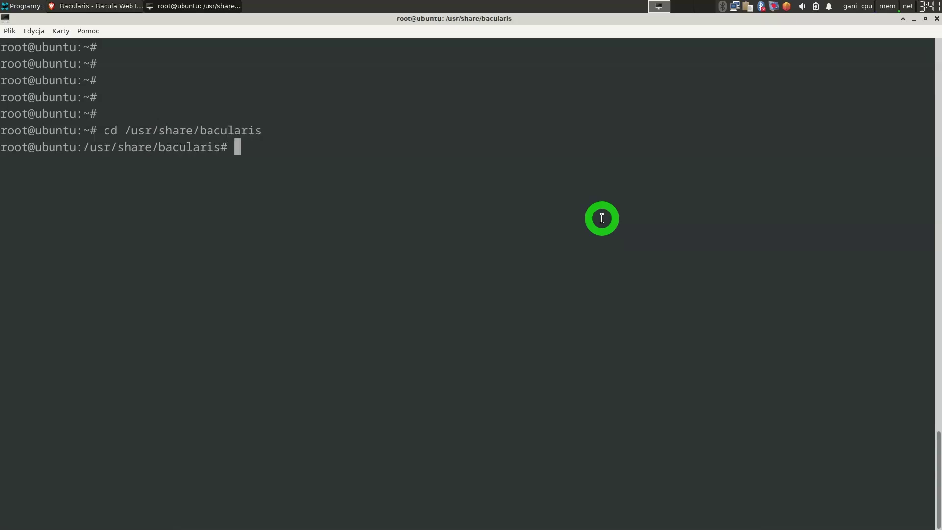
{"action": "type", "text": "mc"}
{"action": "key", "text": "Return"}
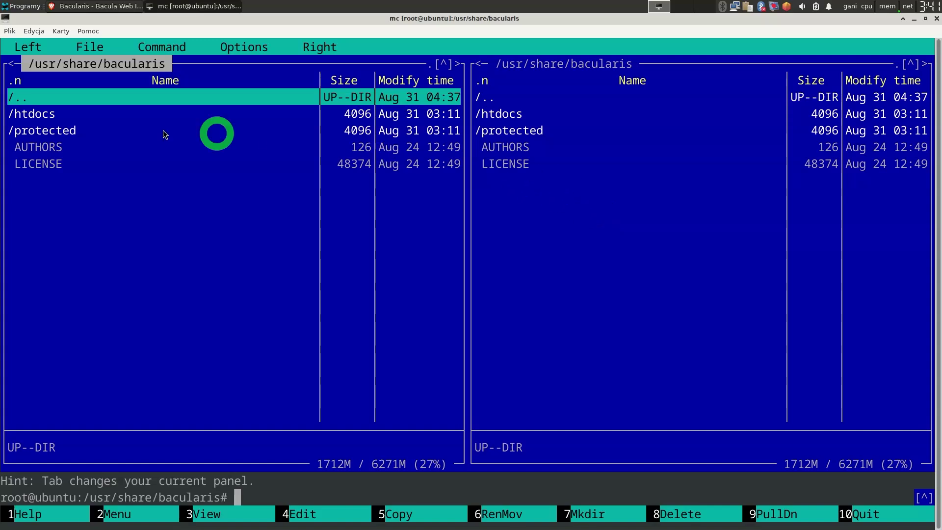
{"action": "left_click_drag", "start_coordinate": [26, 57], "coordinate": [164, 58]}
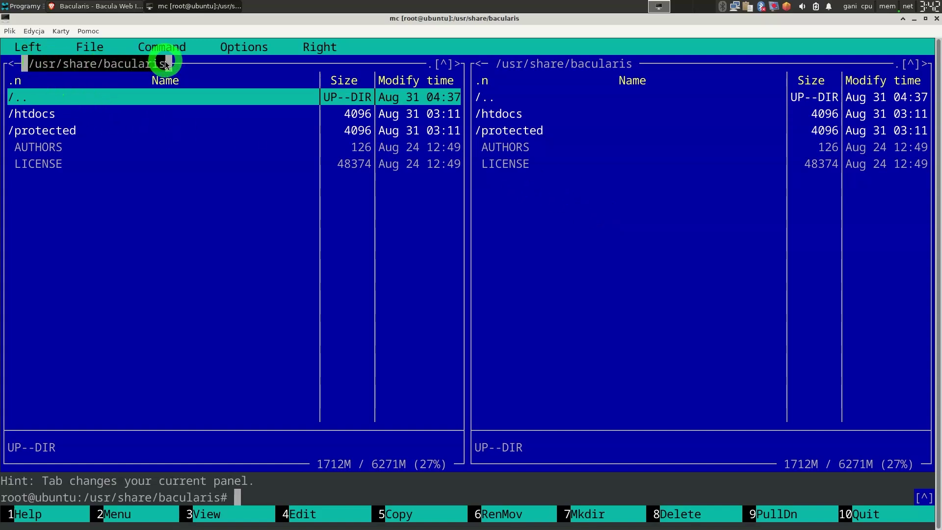
{"action": "left_click", "coordinate": [154, 63]}
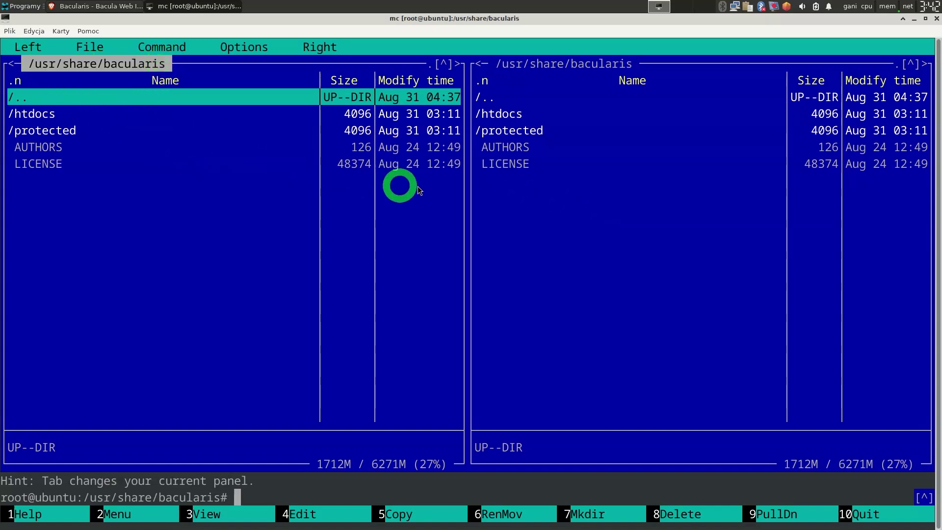
- Open the Web directory inside the protected directory
{"action": "key", "text": "Down"}
{"action": "key", "text": "Down"}
{"action": "key", "text": "Return"}
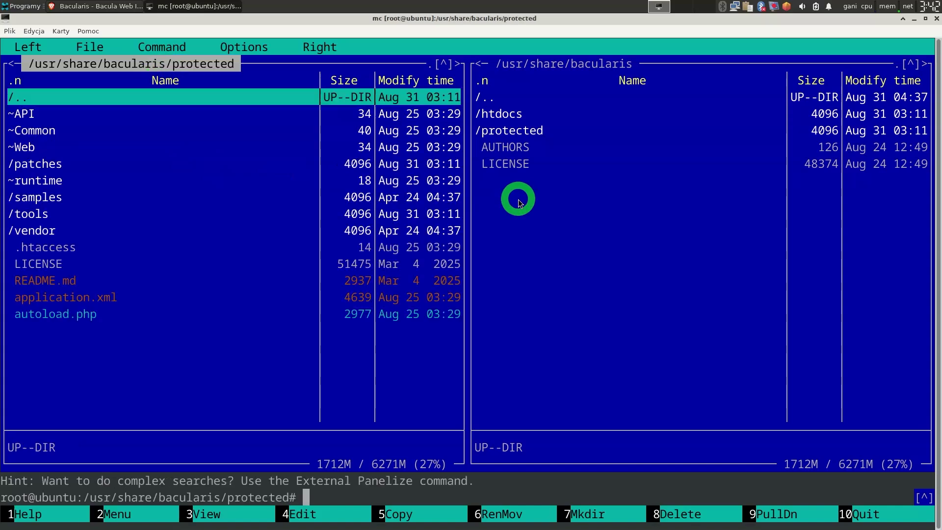
{"action": "key", "text": "Down"}
{"action": "key", "text": "Down"}
{"action": "key", "text": "Down"}
{"action": "key", "text": "Down"}
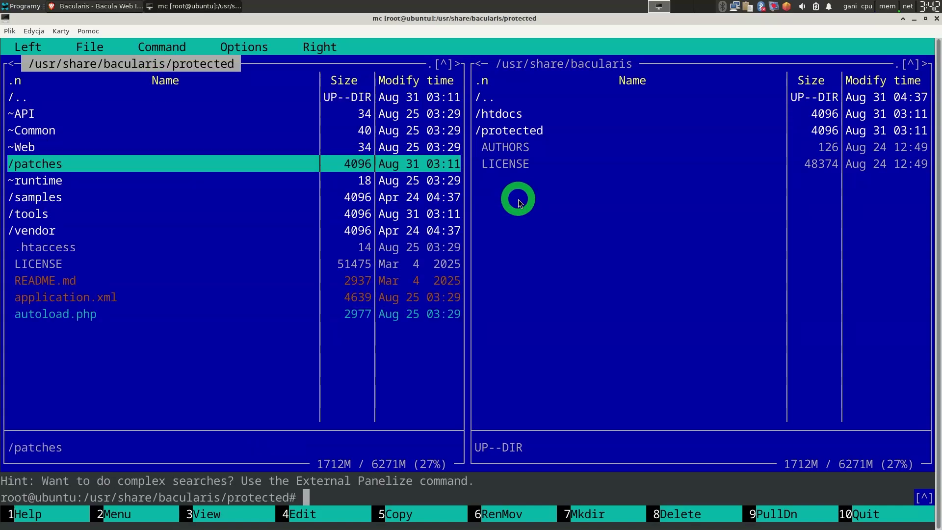
{"action": "key", "text": "Up"}
{"action": "key", "text": "Return"}
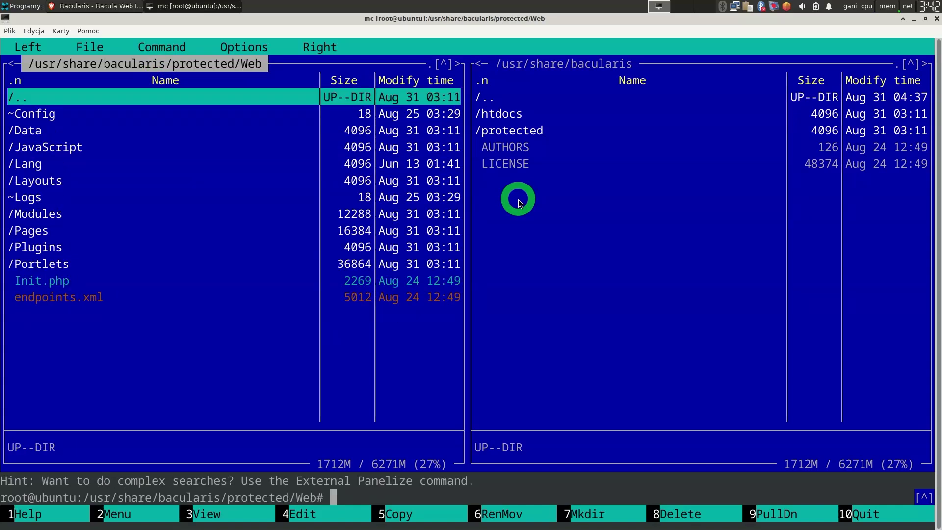
- Open the Logs directory inside protected/Web
{"action": "key", "text": "Down"}
{"action": "key", "text": "Down"}
{"action": "key", "text": "Down"}
{"action": "key", "text": "Down"}
{"action": "key", "text": "Down"}
{"action": "key", "text": "Down"}
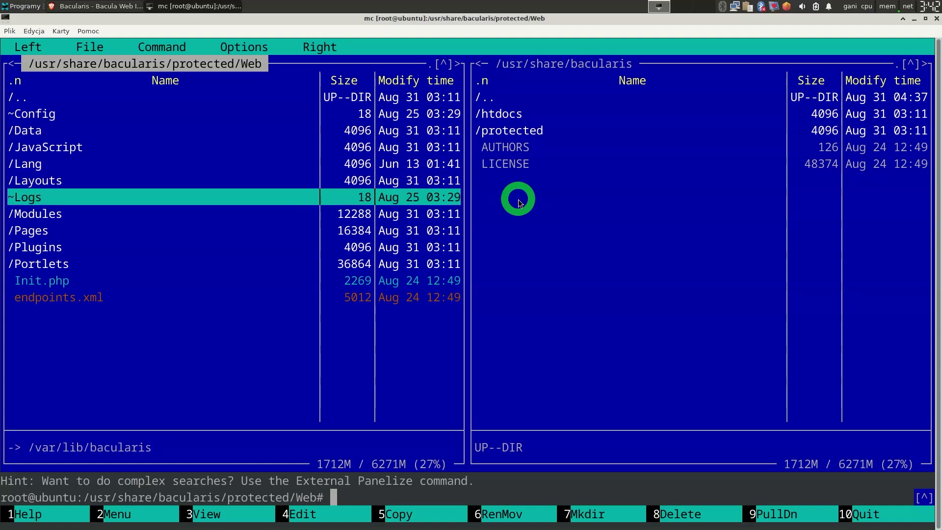
{"action": "key", "text": "Return"}
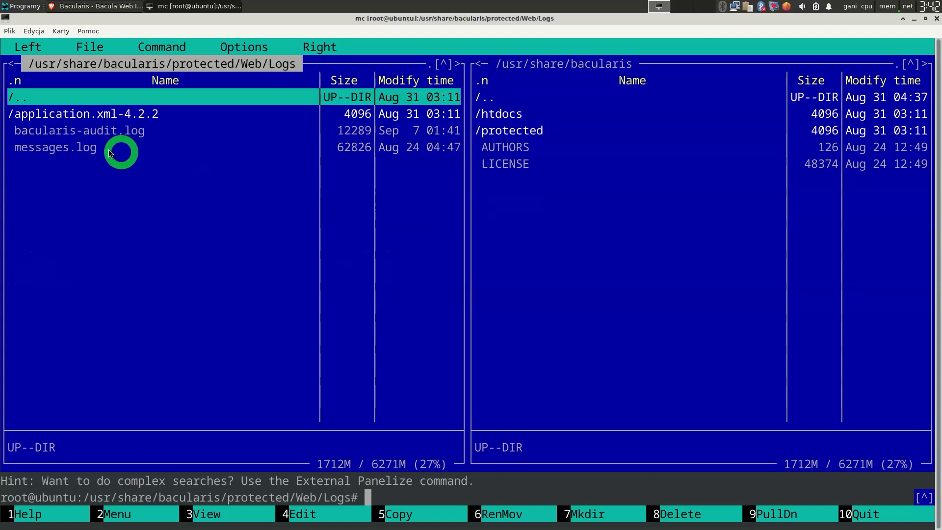
- Switch to Bacularis in the browser, open the job list to generate debug output, and return to the Logs directory in the terminal
{"action": "key", "text": "alt+Tab"}
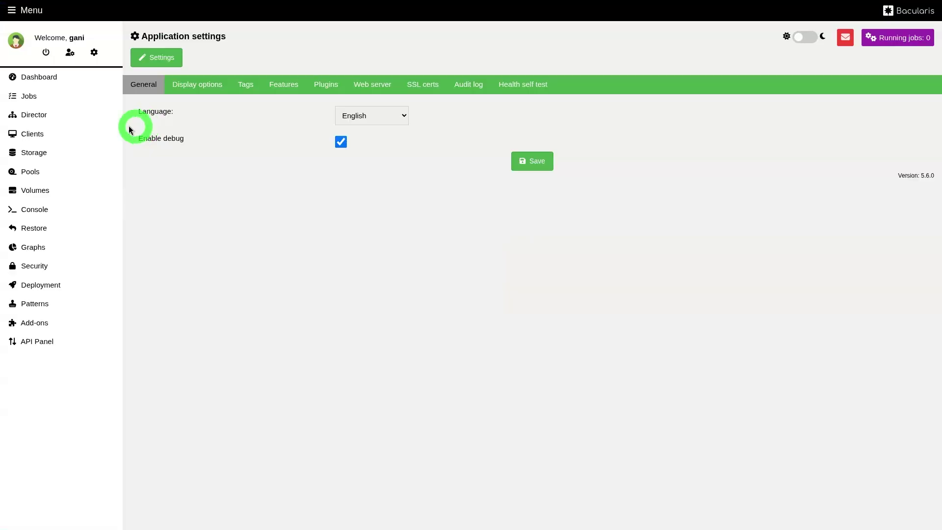
{"action": "left_click", "coordinate": [51, 100]}
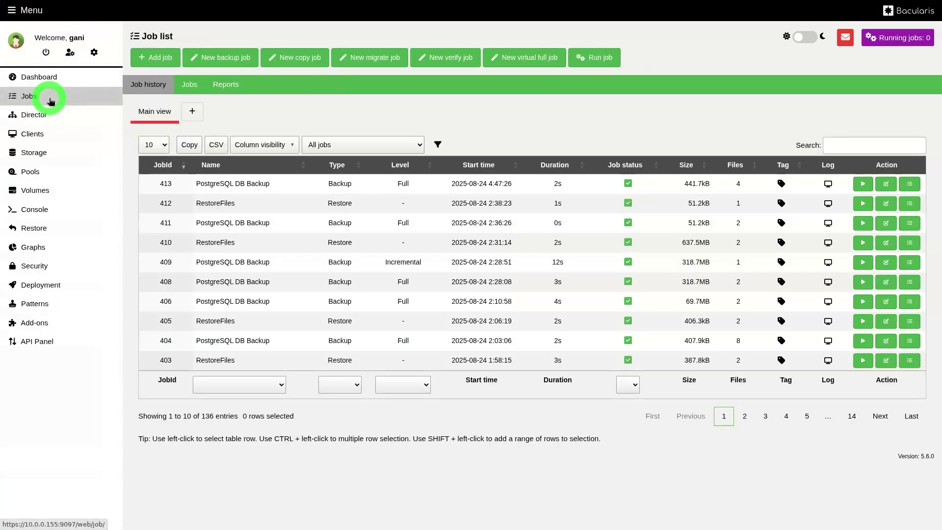
{"action": "key", "text": "alt+Tab"}
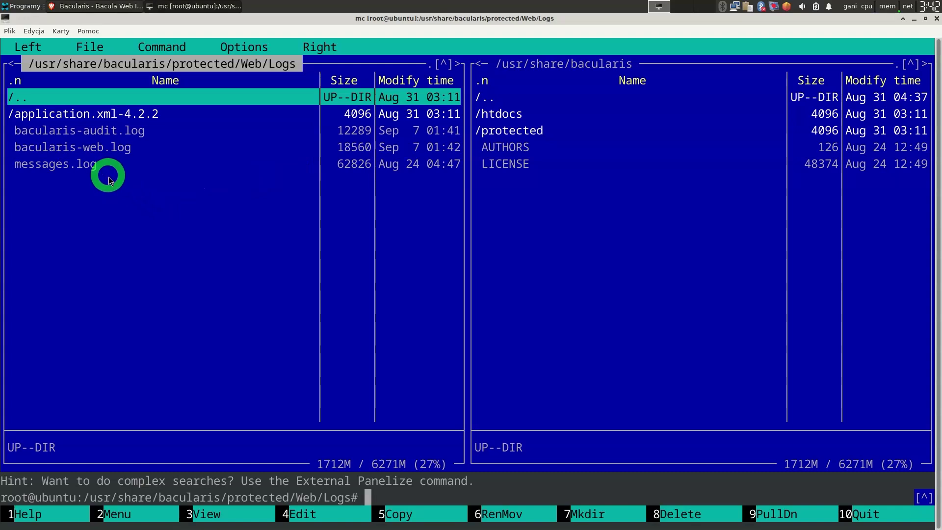
{"action": "left_click_drag", "start_coordinate": [20, 149], "coordinate": [132, 147]}
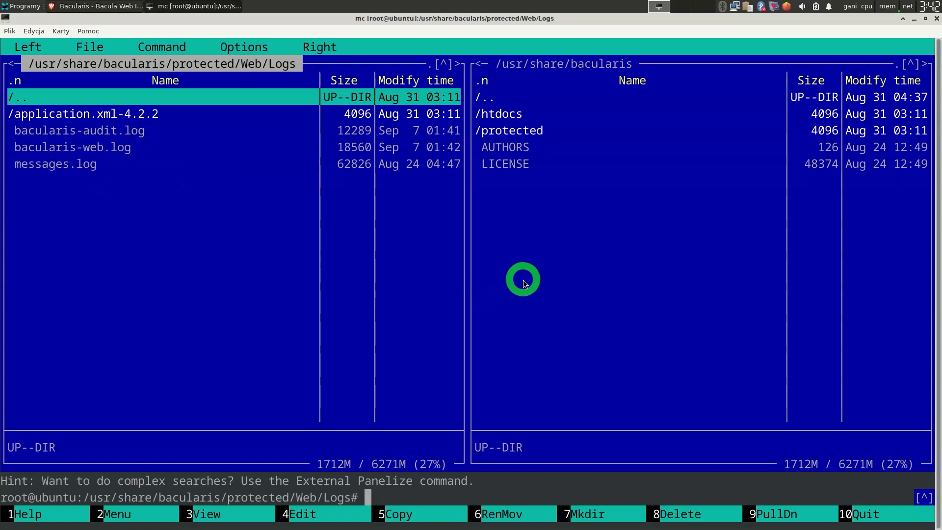
- View bacularis-web.log and examine the jobs API request and the start of its output
{"action": "key", "text": "Down"}
{"action": "key", "text": "Down"}
{"action": "key", "text": "Down"}
{"action": "key", "text": "F3"}
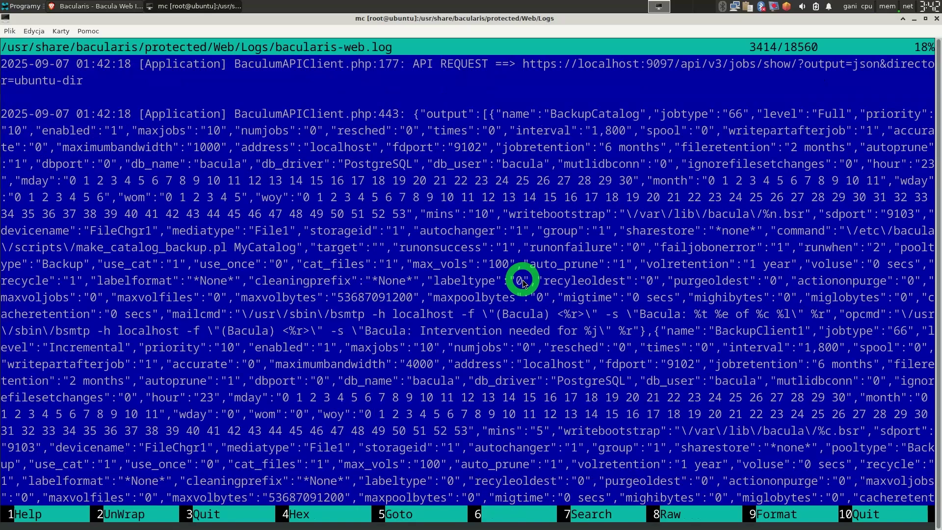
{"action": "left_click_drag", "start_coordinate": [414, 65], "coordinate": [603, 66]}
{"action": "left_click", "coordinate": [558, 86]}
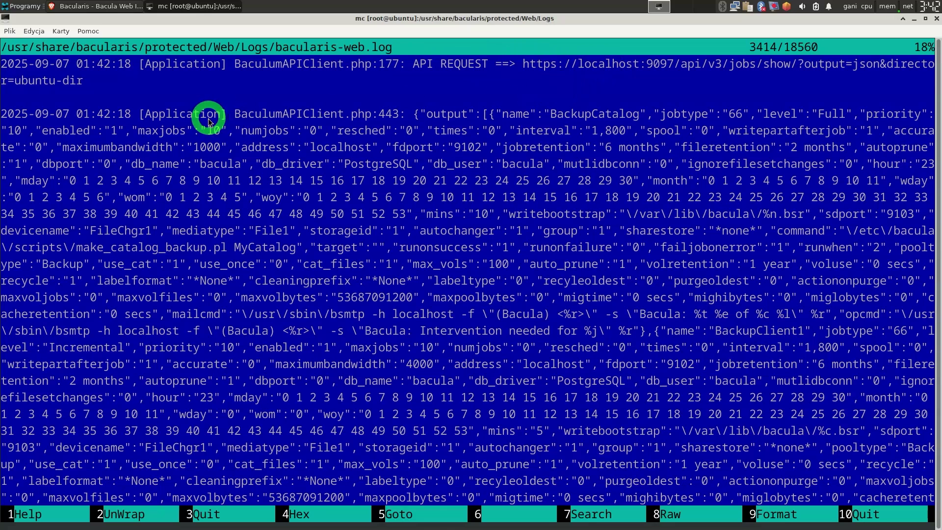
{"action": "left_click_drag", "start_coordinate": [421, 115], "coordinate": [499, 122]}
{"action": "left_click", "coordinate": [499, 122]}
- Read through the remaining API output and decoded job objects in bacularis-web.log, and close the log
{"action": "key", "text": "Page_Down"}
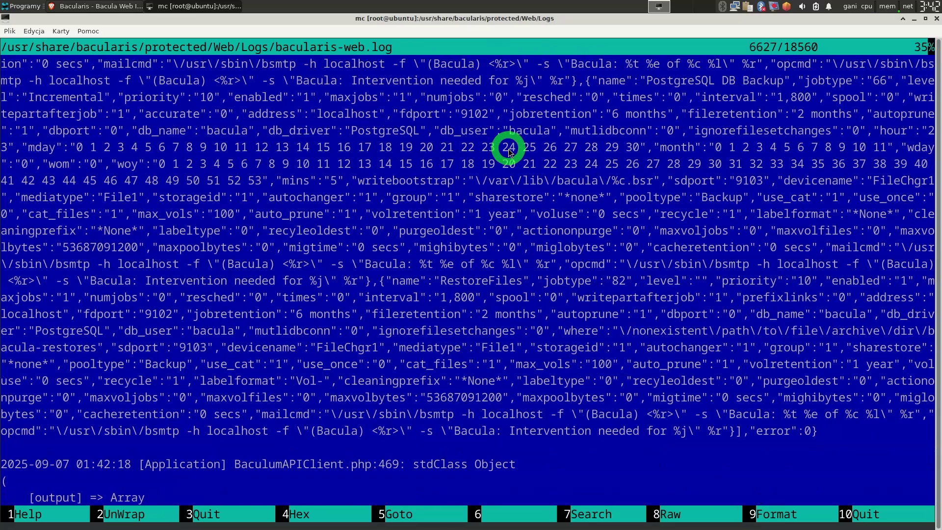
{"action": "key", "text": "Page_Down"}
{"action": "key", "text": "Page_Down"}
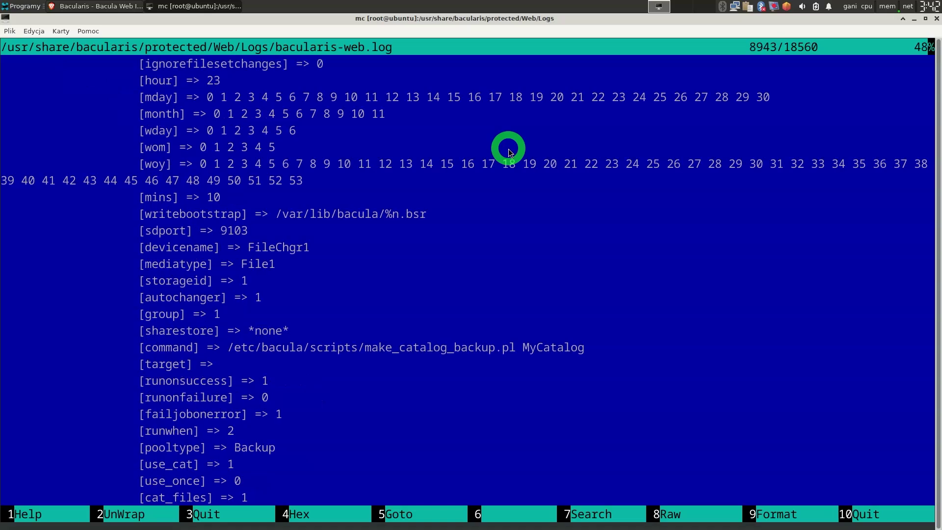
{"action": "key", "text": "Page_Down"}
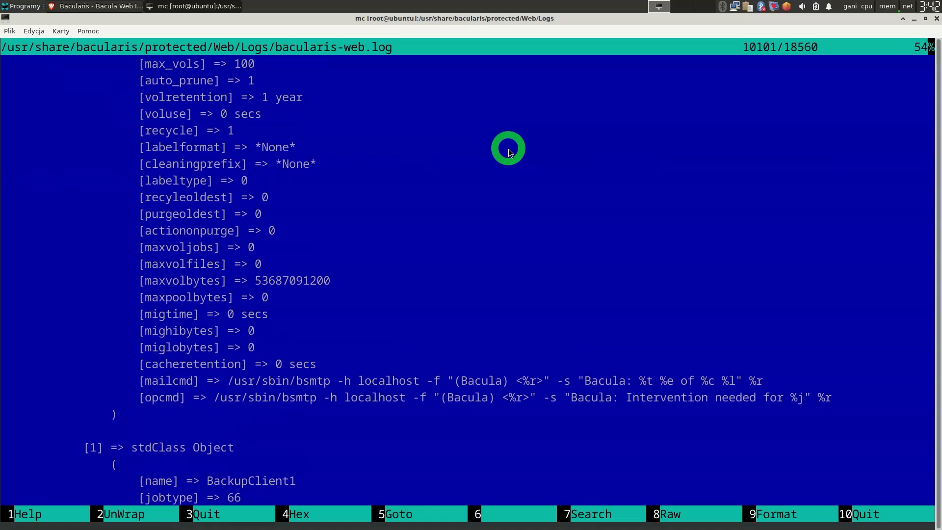
{"action": "key", "text": "Page_Down"}
{"action": "key", "text": "Page_Down"}
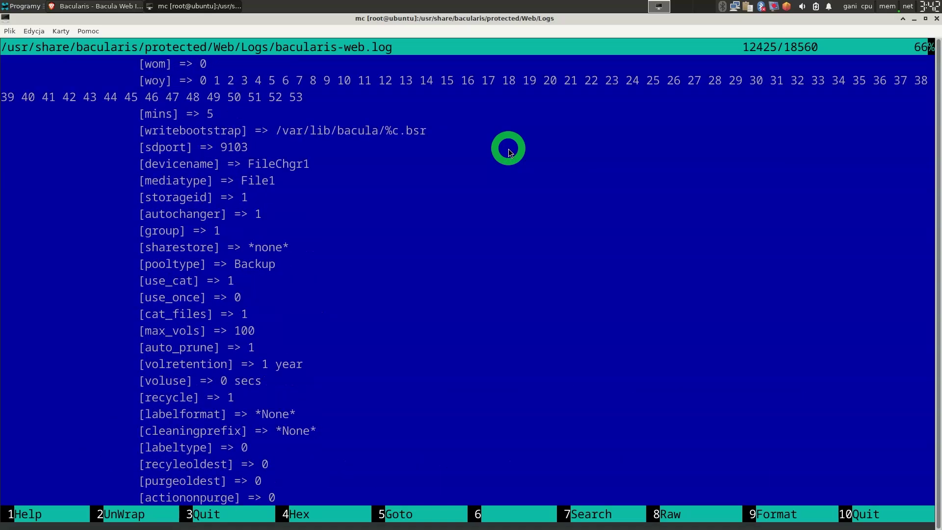
{"action": "key", "text": "F3"}
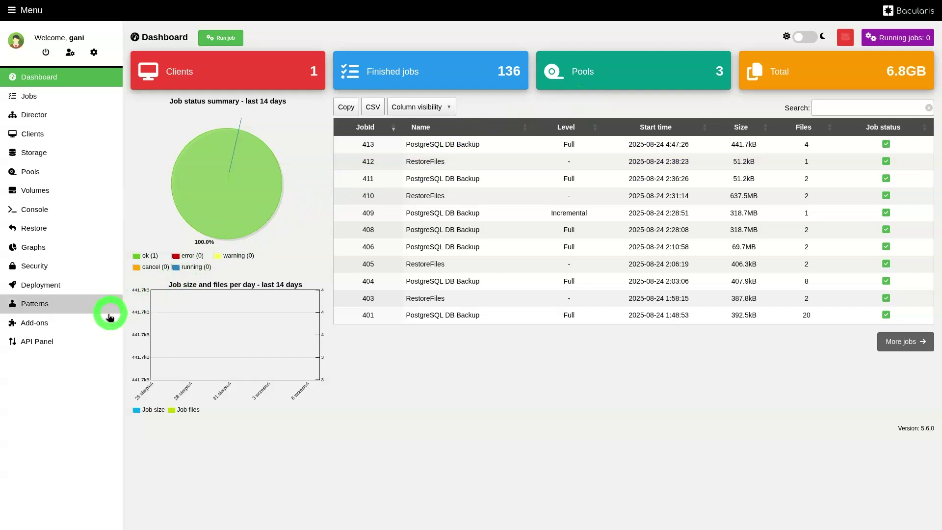
- Open the API Panel in the Bacularis browser window and log in with the username and password
{"action": "left_click", "coordinate": [27, 343]}
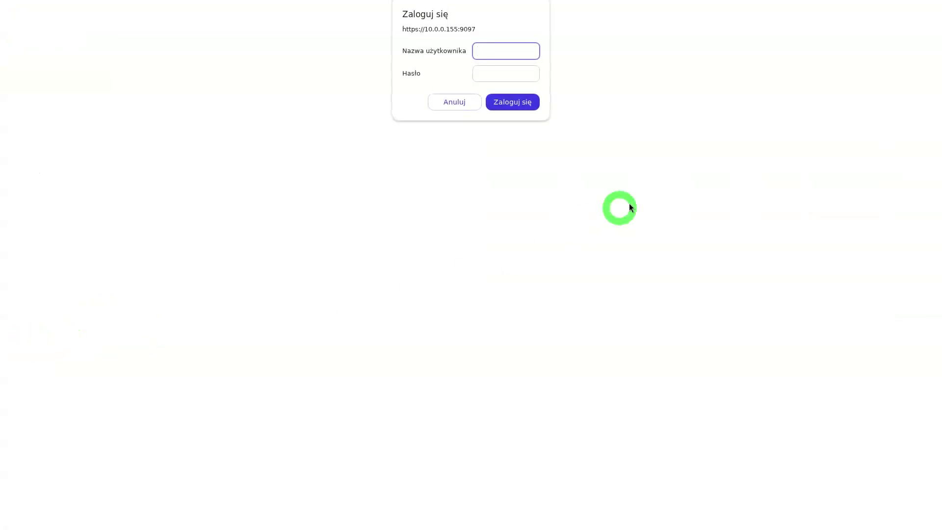
{"action": "type", "text": "gani"}
{"action": "key", "text": "Tab"}
{"action": "type", "text": "******"}
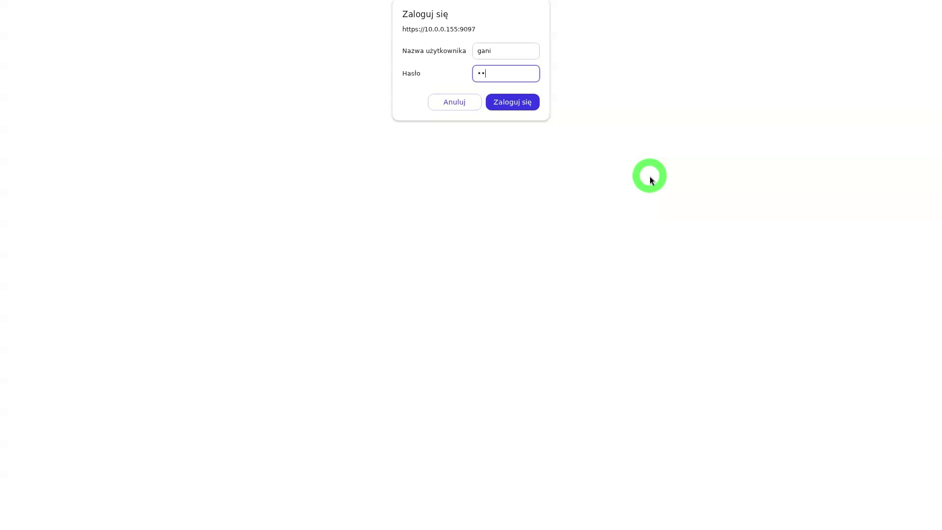
{"action": "key", "text": "Return"}
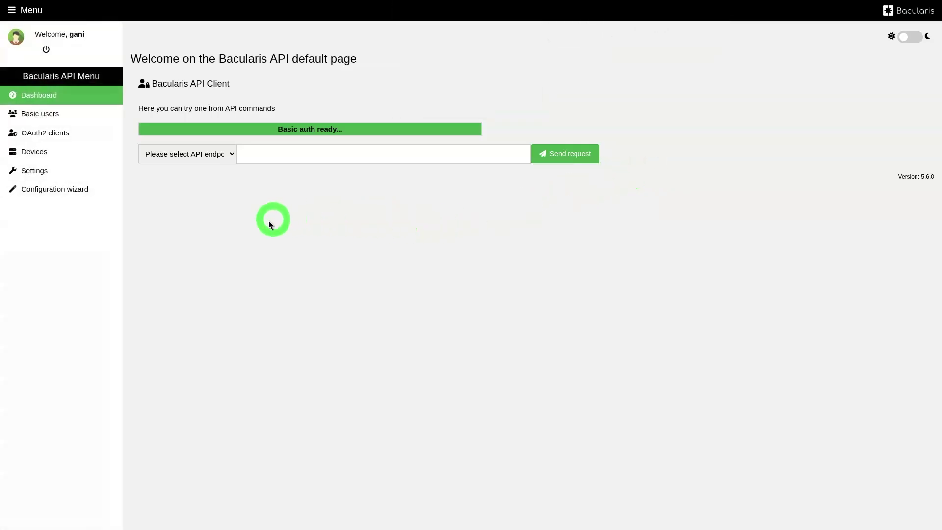
- Enable debug in the general API settings and save them
{"action": "left_click", "coordinate": [41, 171]}
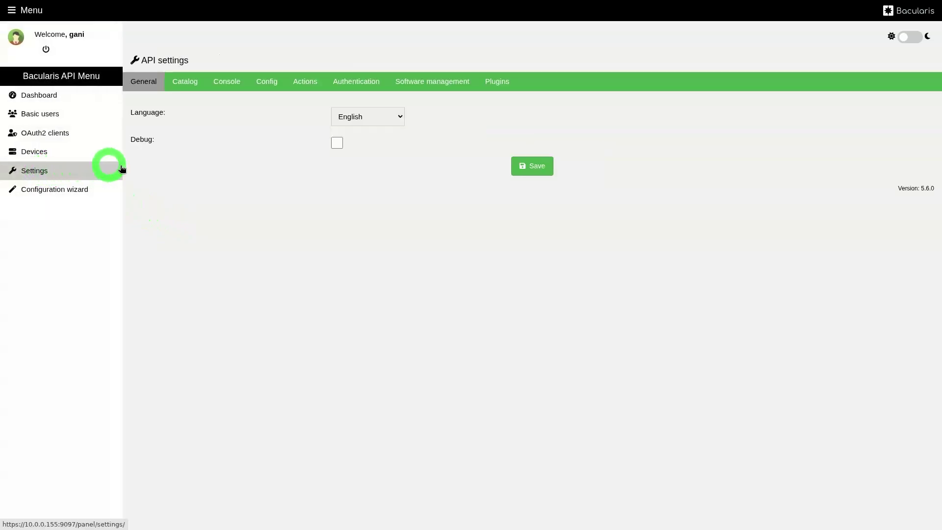
{"action": "left_click_drag", "start_coordinate": [130, 140], "coordinate": [156, 142]}
{"action": "left_click", "coordinate": [175, 154]}
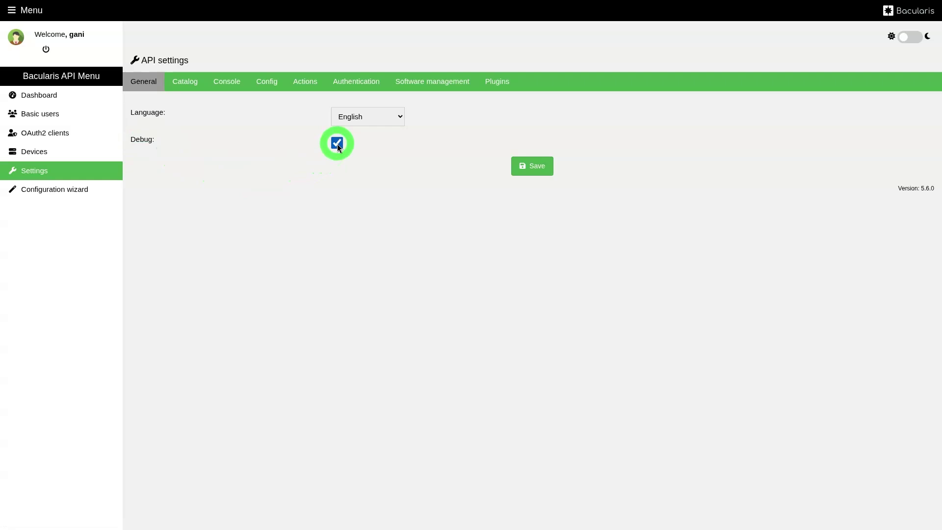
{"action": "left_click", "coordinate": [524, 165]}
- Switch back to the terminal, change to /usr/share/bacularis and launch Midnight Commander
{"action": "key", "text": "alt+Tab"}
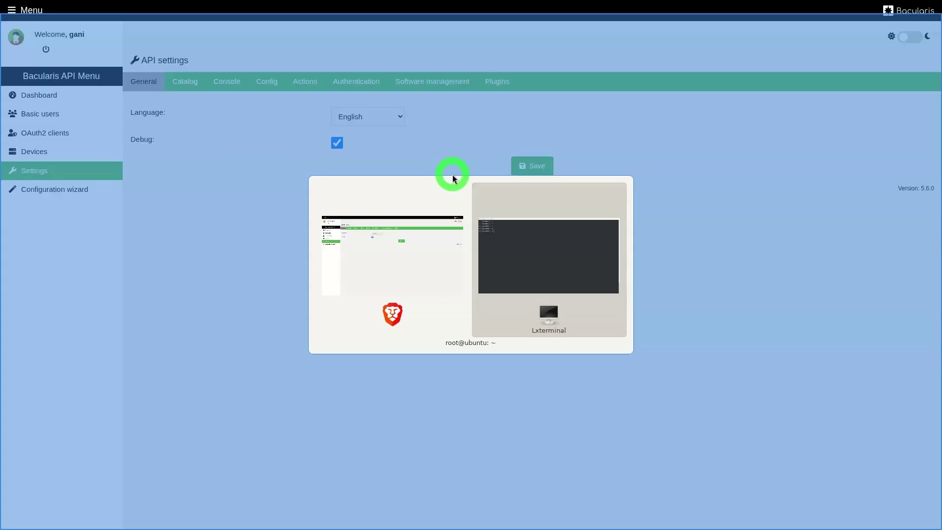
{"action": "type", "text": "cd /u"}
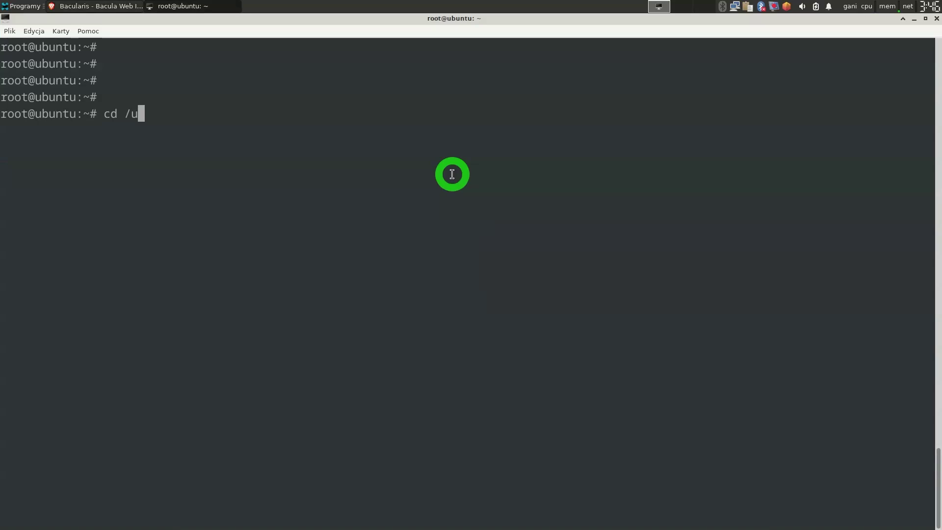
{"action": "type", "text": "sr/share/bacularis"}
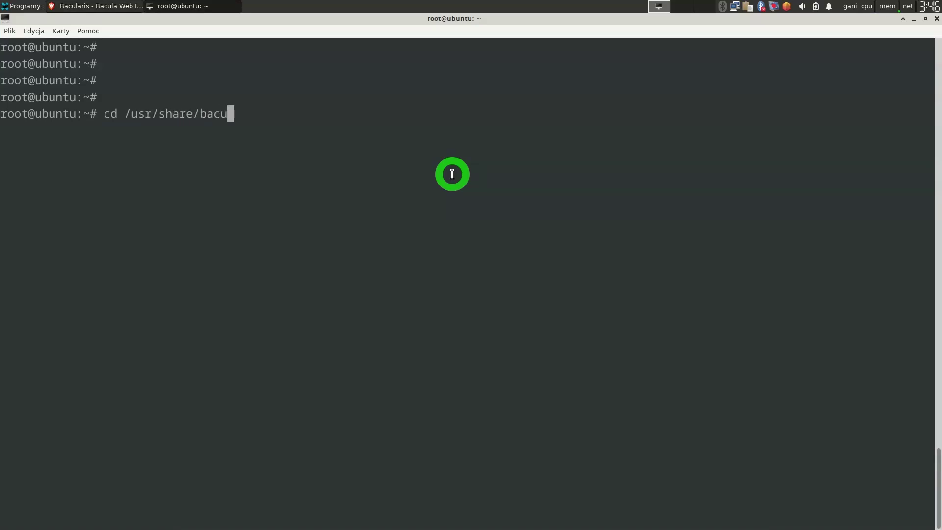
{"action": "key", "text": "Return"}
{"action": "type", "text": "mc"}
{"action": "key", "text": "Return"}
- Open the protected/API/Logs directory
{"action": "key", "text": "Down"}
{"action": "key", "text": "Down"}
{"action": "key", "text": "Return"}
{"action": "key", "text": "Down"}
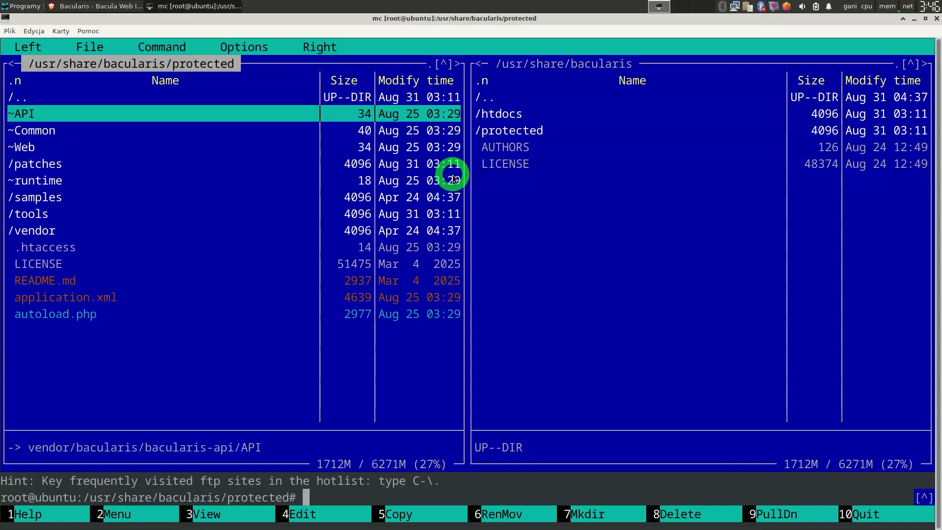
{"action": "key", "text": "Return"}
{"action": "key", "text": "Down"}
{"action": "key", "text": "Down"}
{"action": "key", "text": "Down"}
{"action": "key", "text": "Down"}
{"action": "key", "text": "Return"}
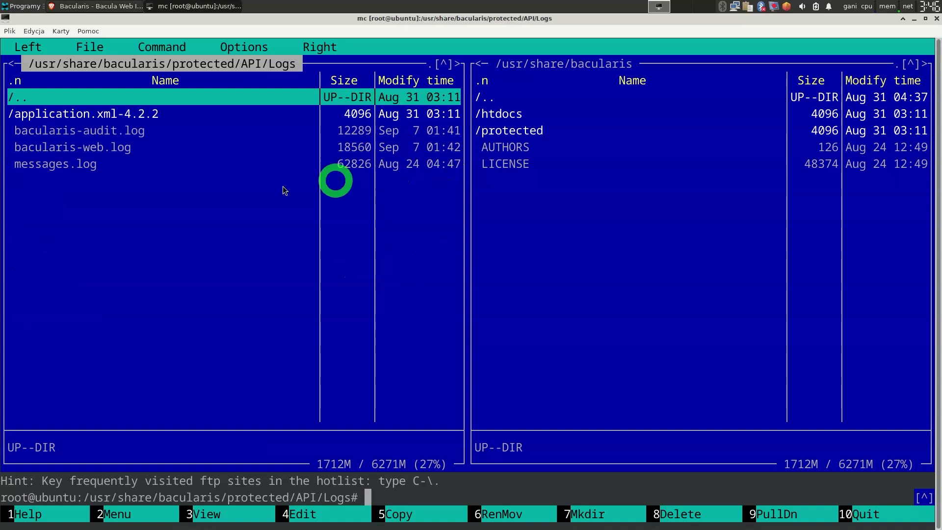
- Switch to the Bacularis web interface in the browser and open the job list page
{"action": "key", "text": "alt+Tab"}
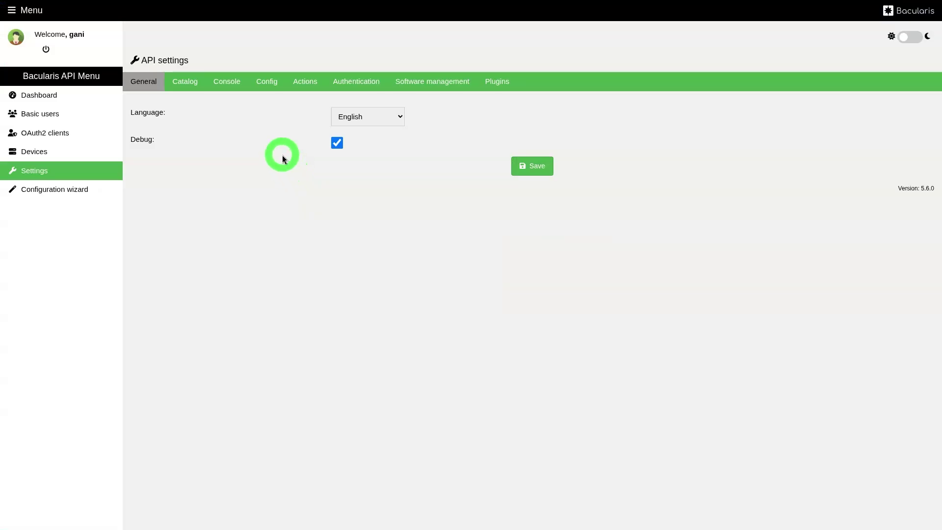
{"action": "key", "text": "ctrl+Tab"}
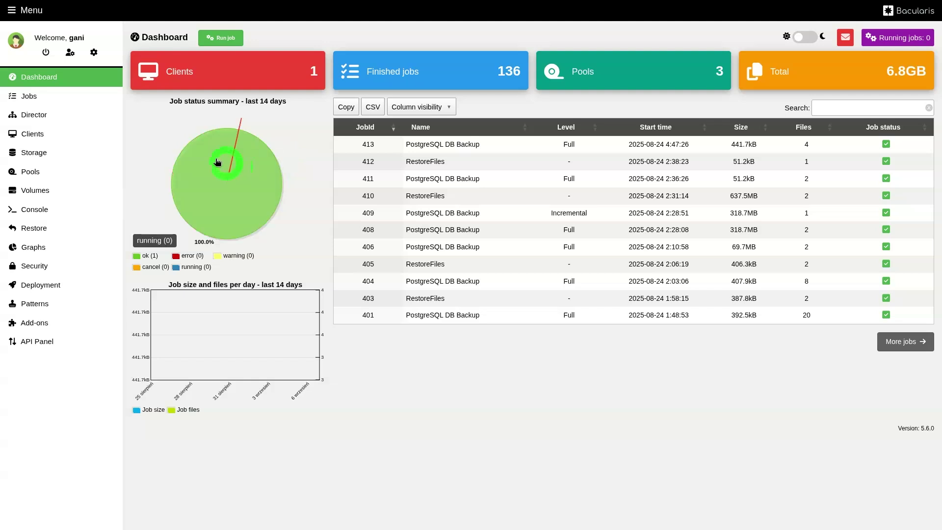
{"action": "left_click", "coordinate": [43, 96]}
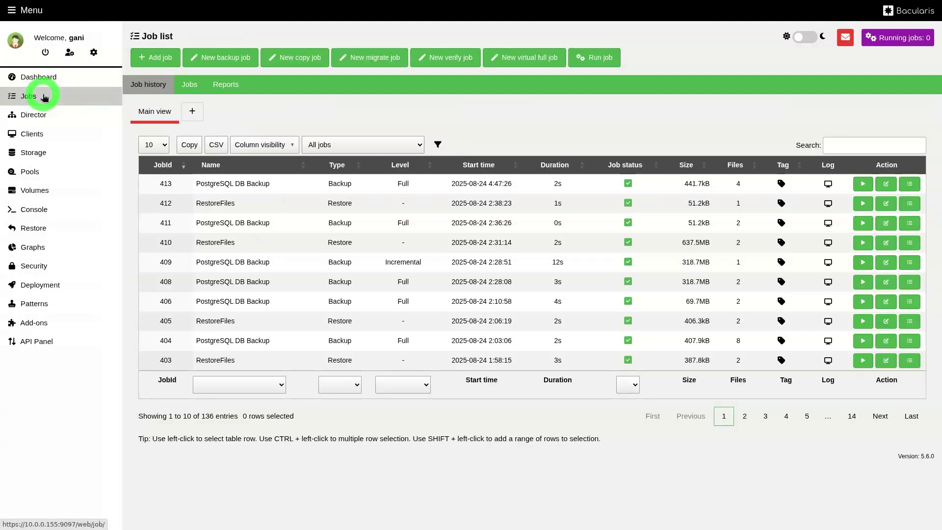
- Switch back to Midnight Commander in the terminal and refresh the protected/API/Logs listing to check for bacularis-api.log
{"action": "key", "text": "alt+Tab"}
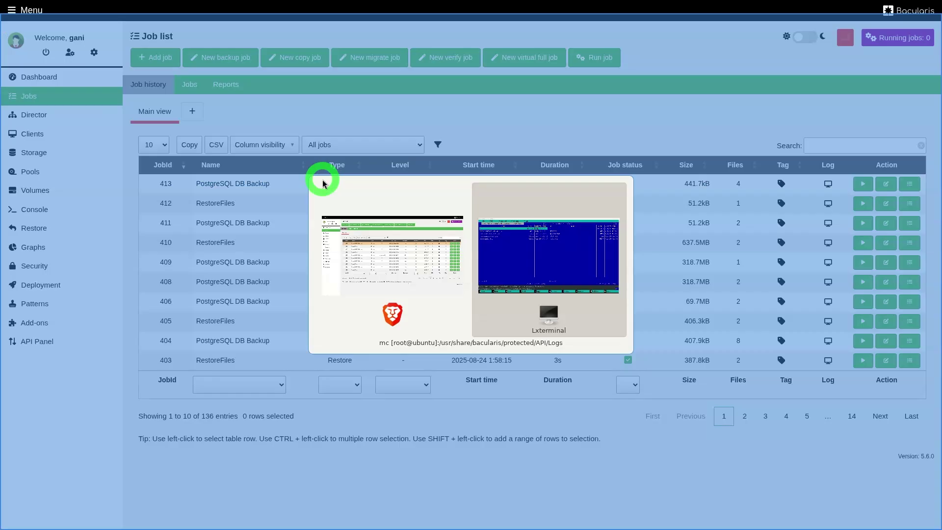
{"action": "key", "text": "ctrl+r"}
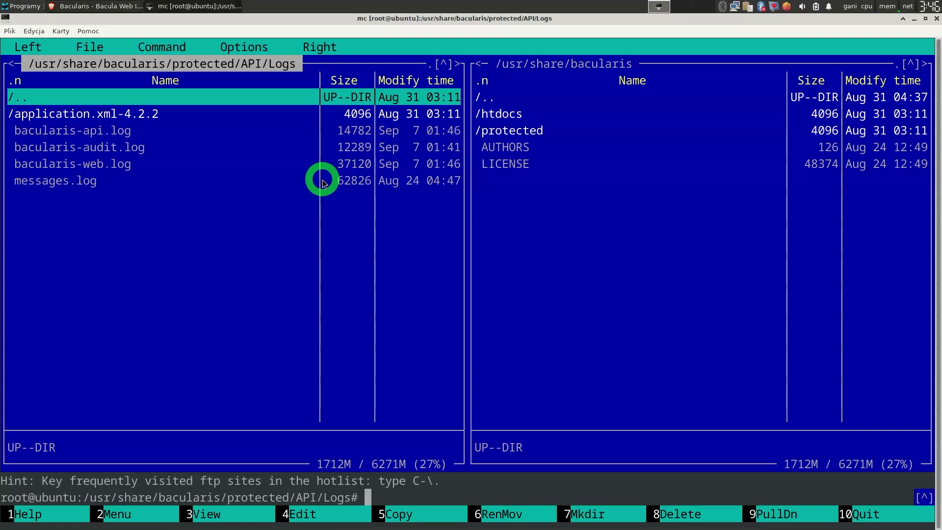
{"action": "left_click_drag", "start_coordinate": [15, 130], "coordinate": [133, 133]}
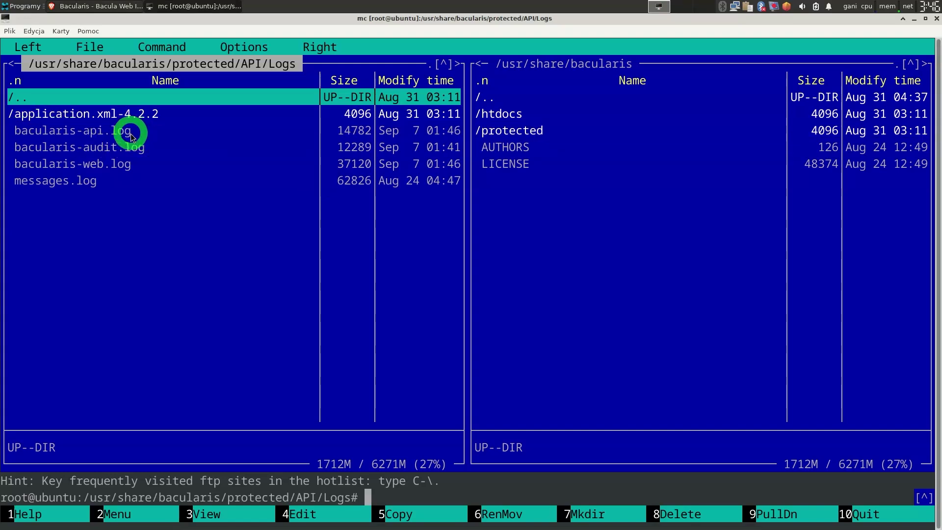
- View bacularis-api.log, examine the COMMAND and OUTPUT entries of the bconsole calls, and close the file
{"action": "key", "text": "Down"}
{"action": "key", "text": "Down"}
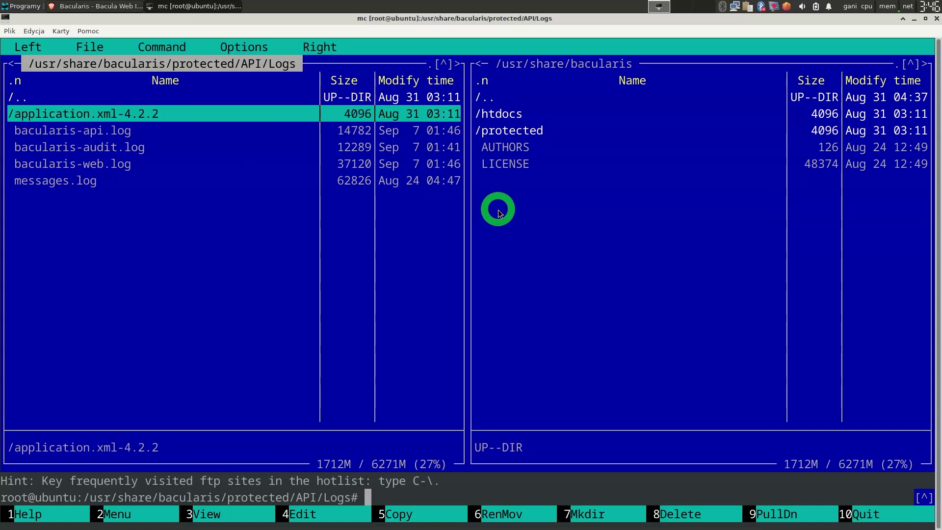
{"action": "key", "text": "F3"}
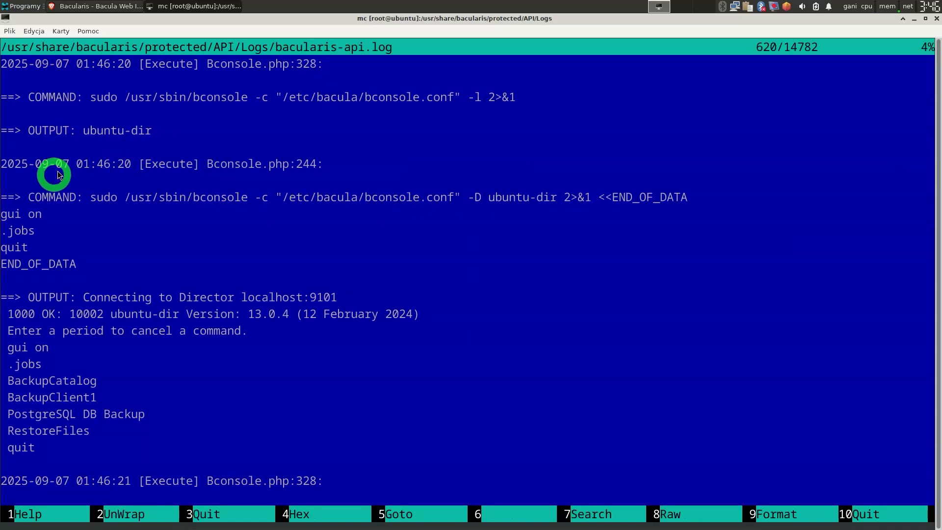
{"action": "left_click_drag", "start_coordinate": [27, 99], "coordinate": [72, 98]}
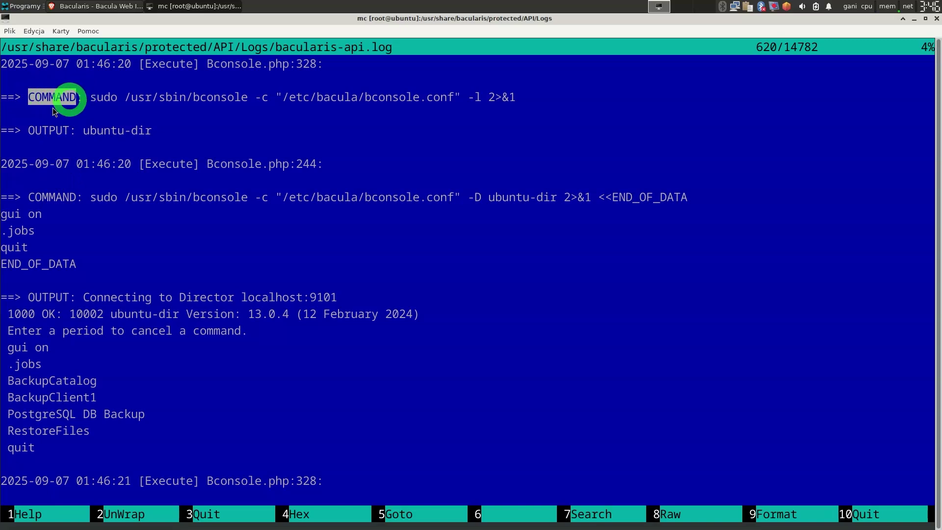
{"action": "left_click_drag", "start_coordinate": [29, 129], "coordinate": [107, 134]}
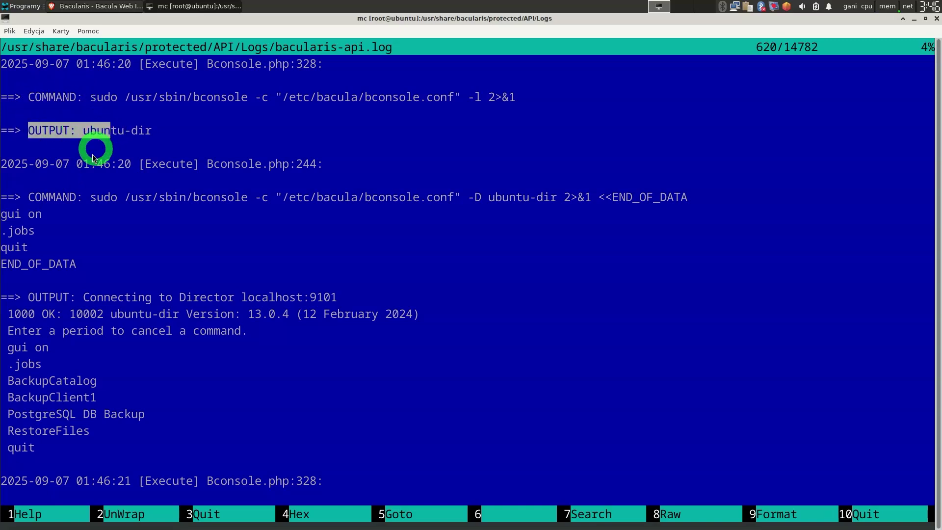
{"action": "left_click_drag", "start_coordinate": [28, 197], "coordinate": [76, 202]}
{"action": "left_click", "coordinate": [40, 299]}
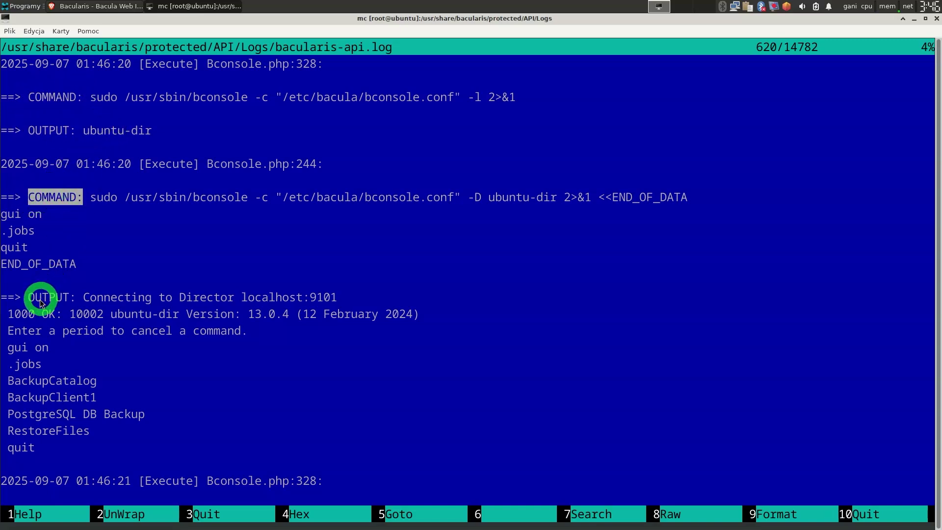
{"action": "left_click_drag", "start_coordinate": [31, 298], "coordinate": [101, 301]}
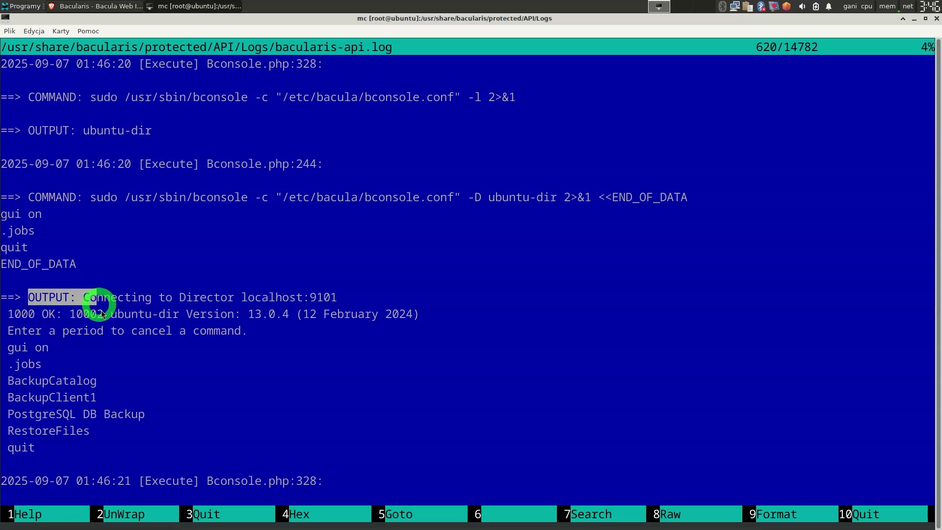
{"action": "left_click", "coordinate": [120, 319]}
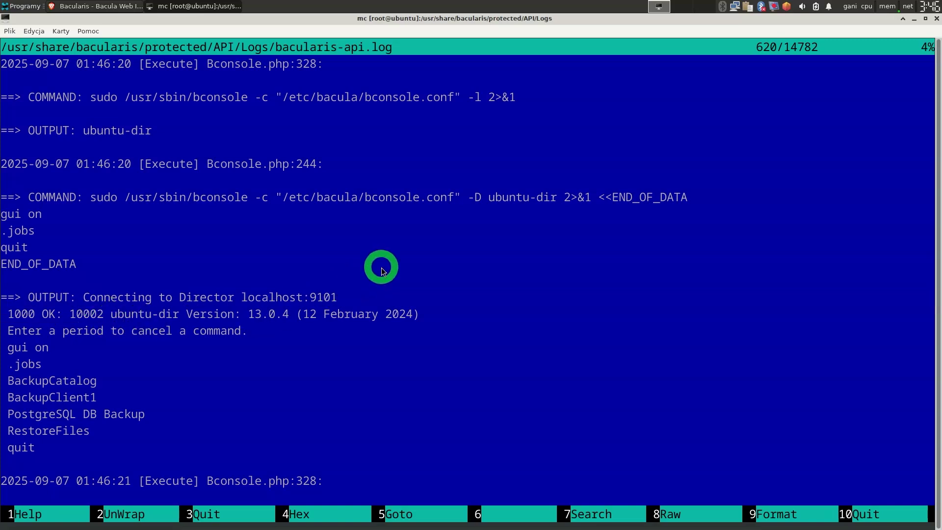
{"action": "key", "text": "F3"}
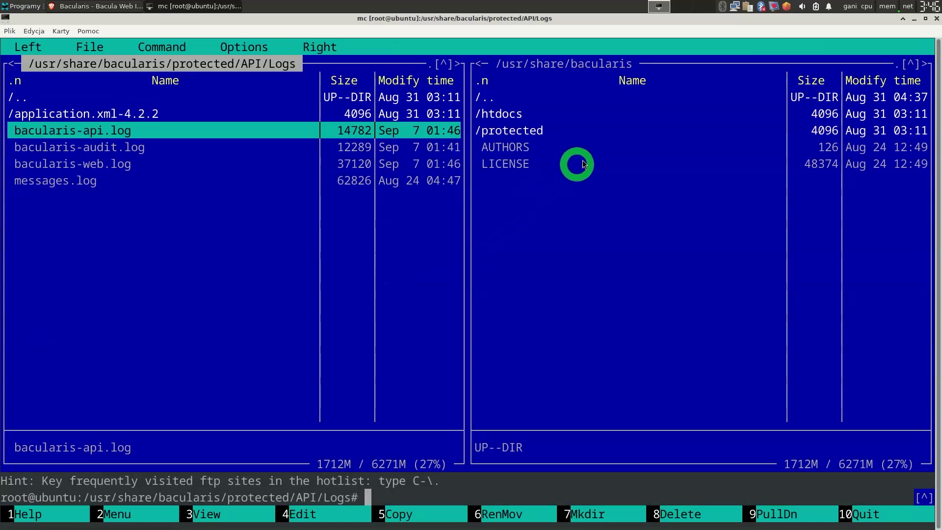